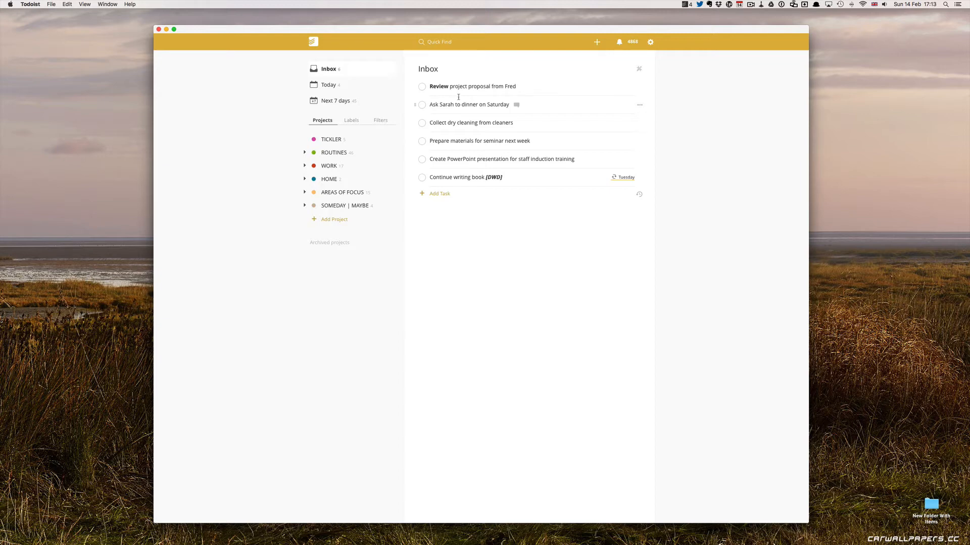
Step: Open the project proposal task in the Inbox to examine its bold markup, and save it unchanged
{"action": "left_click", "coordinate": [459, 87]}
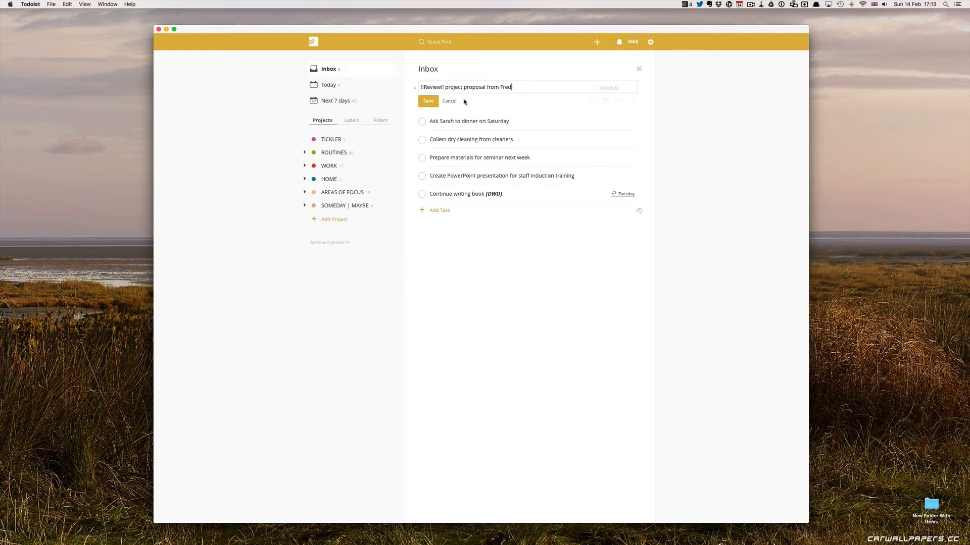
{"action": "left_click", "coordinate": [432, 101]}
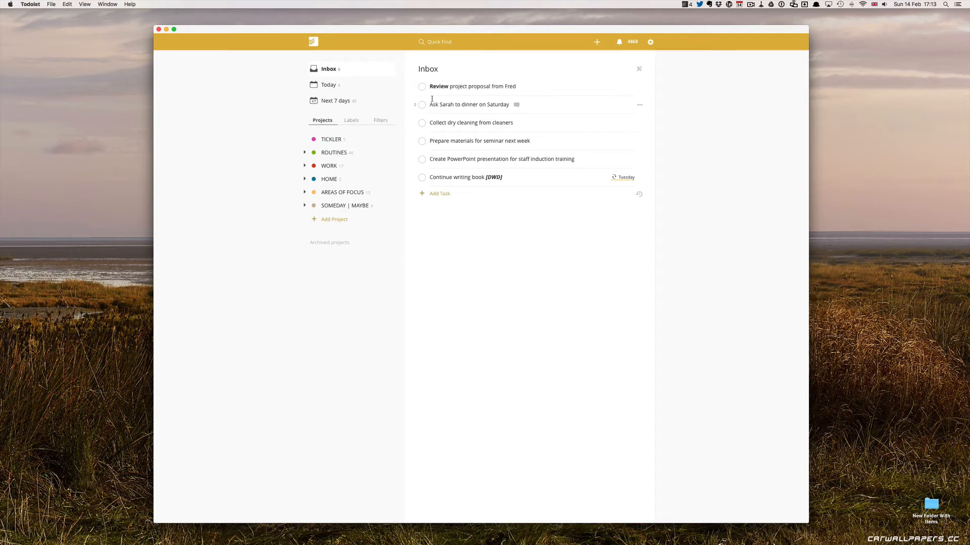
Step: Open the WORK project, expand its subprojects and view the tasks in Business Creativity
{"action": "left_click", "coordinate": [332, 167]}
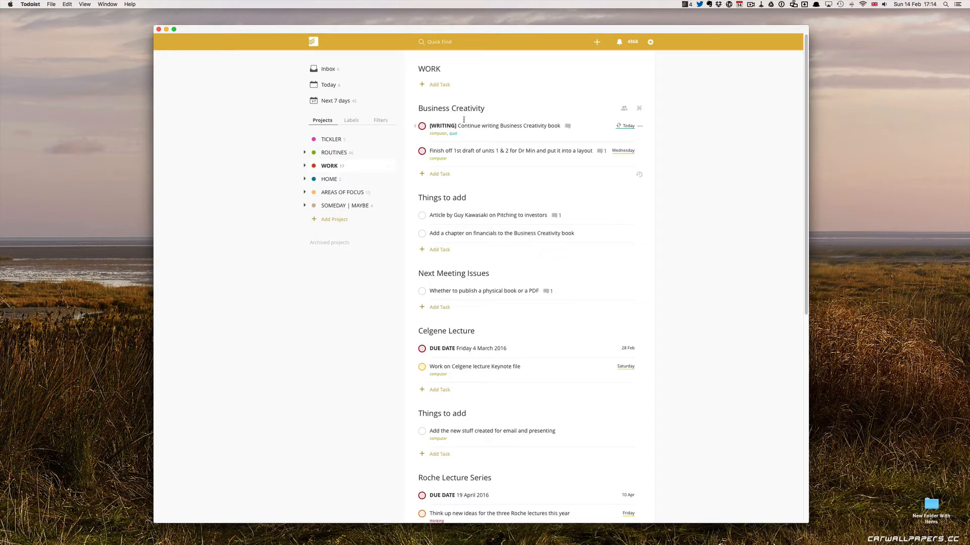
{"action": "left_click", "coordinate": [304, 166]}
{"action": "left_click", "coordinate": [346, 181]}
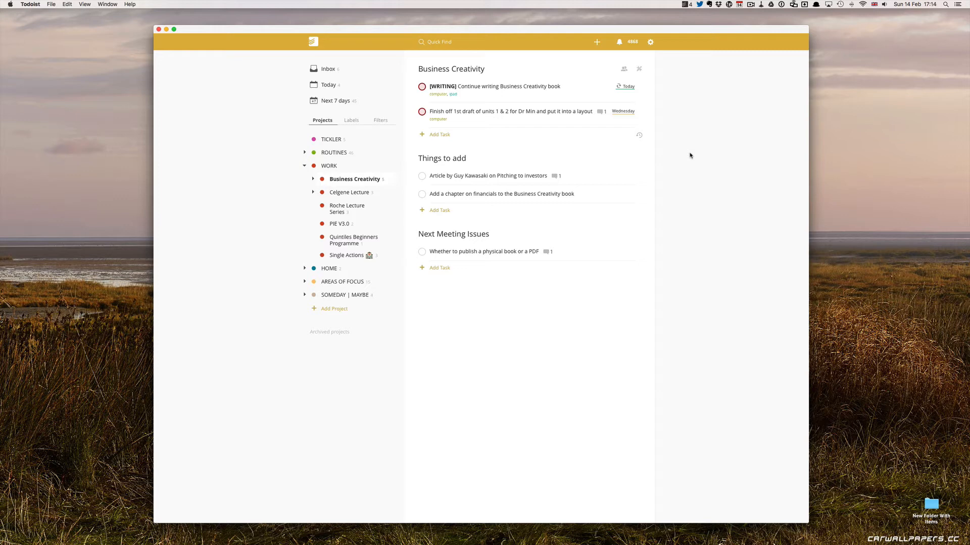
Step: Return to the Inbox and replace the first word of the project proposal task with the bold tag !![REVIEW]!!
{"action": "left_click", "coordinate": [332, 70]}
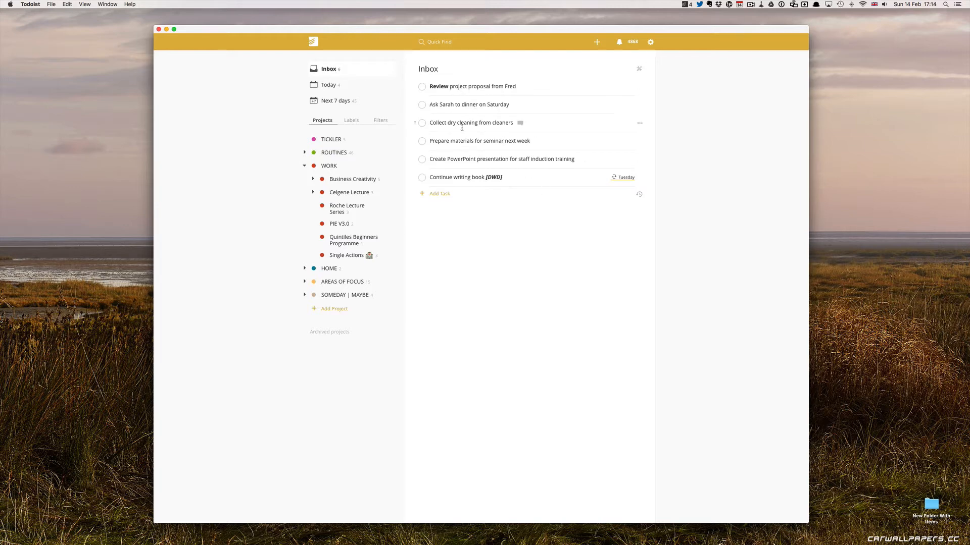
{"action": "left_click", "coordinate": [439, 87]}
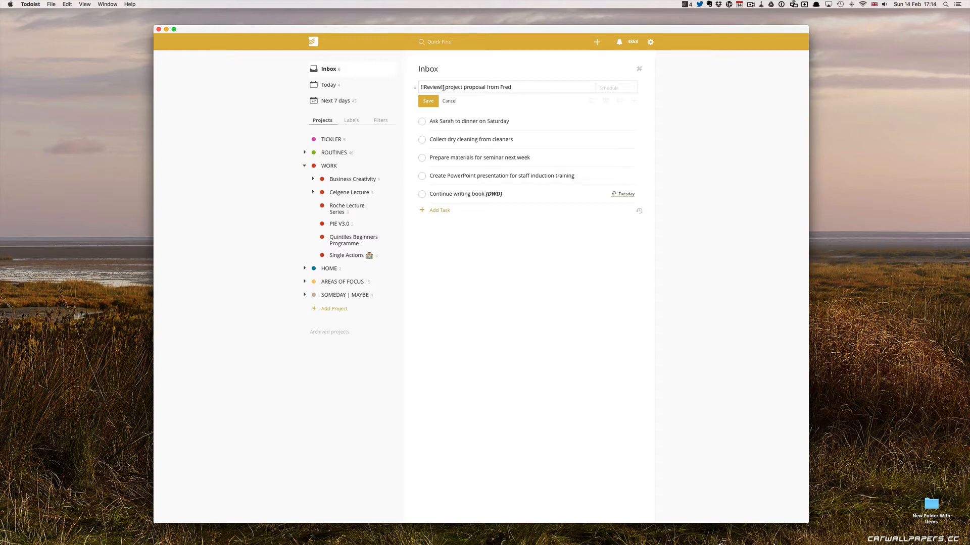
{"action": "left_click_drag", "start_coordinate": [443, 87], "coordinate": [417, 87]}
{"action": "type", "text": "!!"}
{"action": "type", "text": "REVIEW"}
{"action": "type", "text": "!"}
{"action": "type", "text": "]"}
{"action": "left_click", "coordinate": [427, 101]}
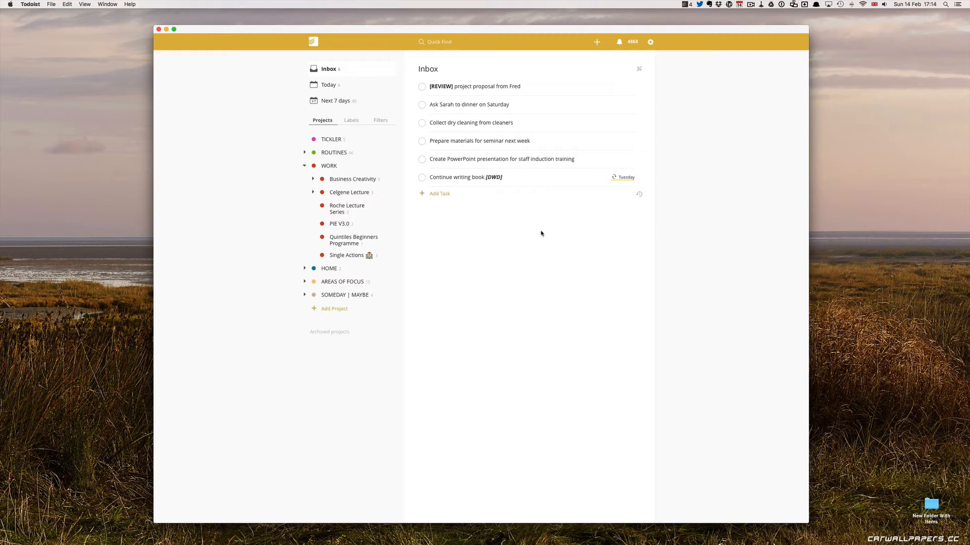
{"action": "left_click", "coordinate": [536, 87]}
{"action": "type", "text": "@re"}
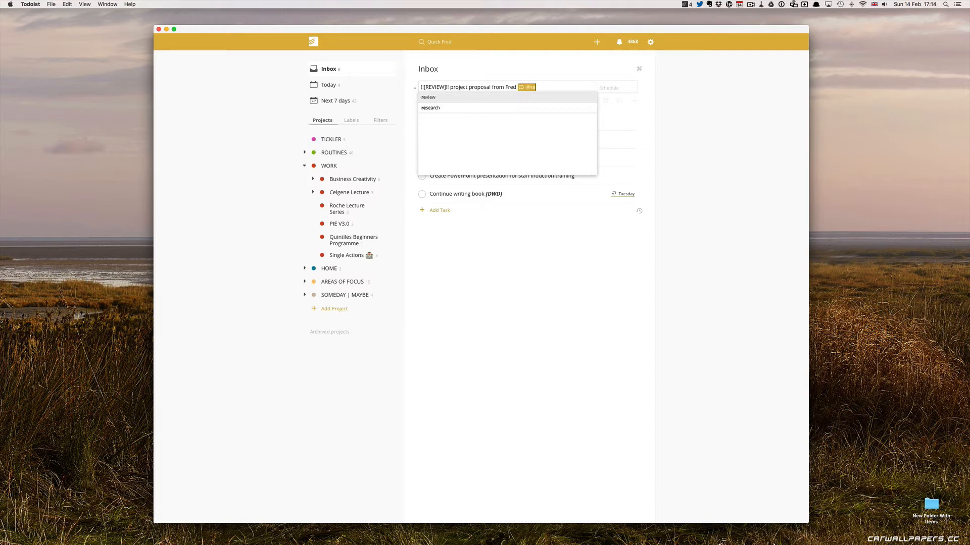
{"action": "key", "text": "Return"}
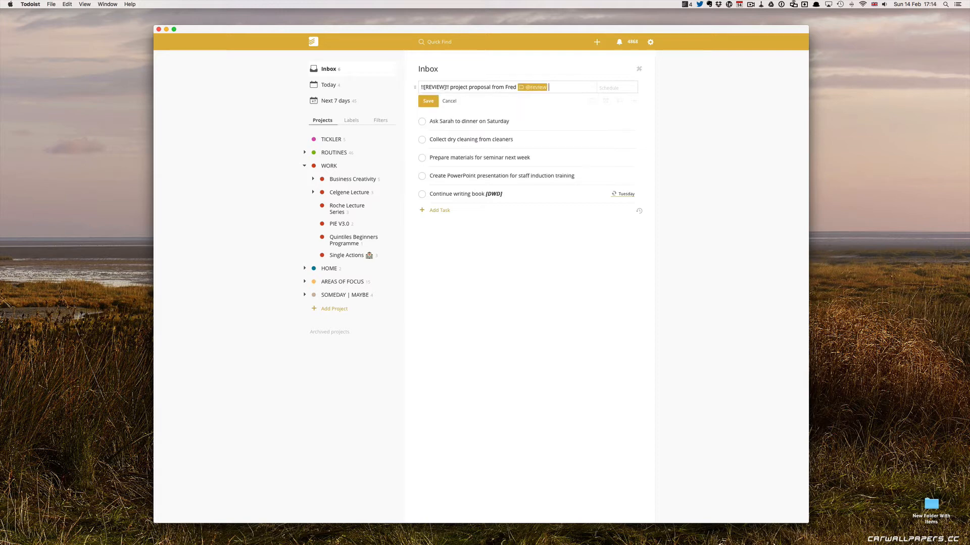
{"action": "left_click", "coordinate": [432, 102]}
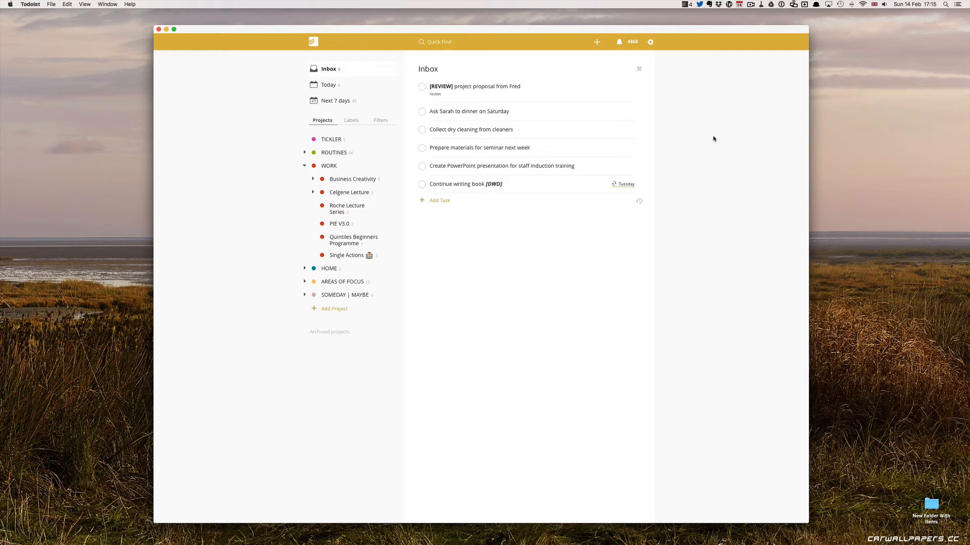
Step: Prefix the dinner invitation task with the bold tag !![CALL]!! and save it with Saturday as its due date
{"action": "left_click", "coordinate": [494, 113]}
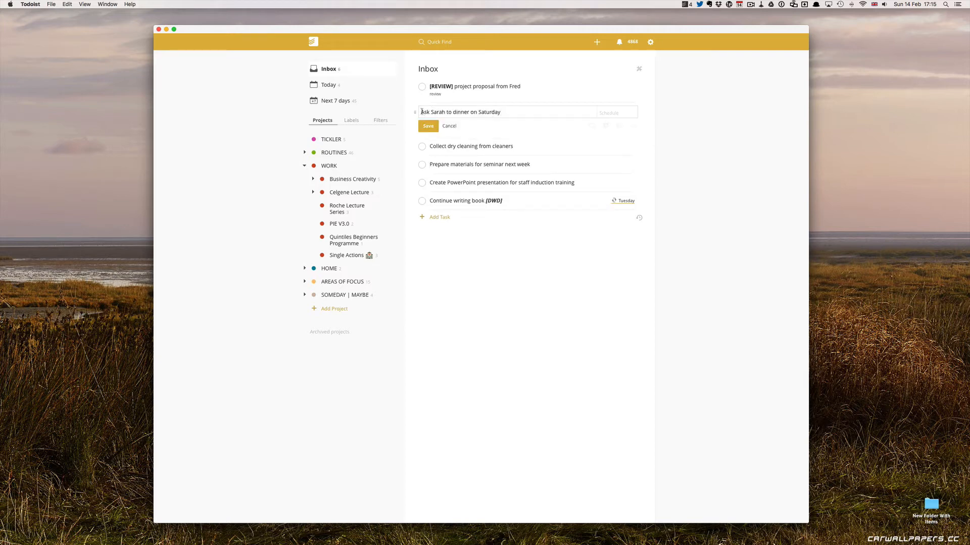
{"action": "type", "text": "!"}
{"action": "type", "text": "![CALL"}
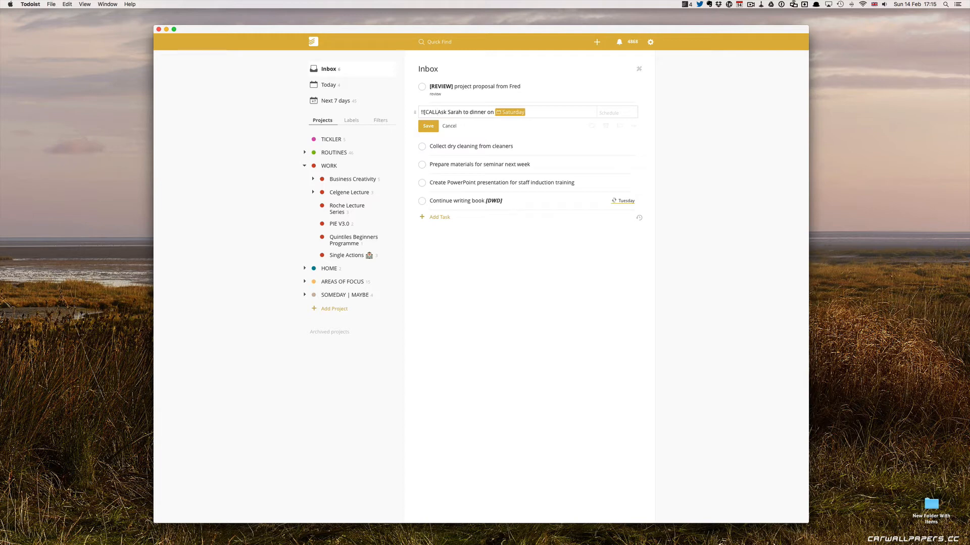
{"action": "type", "text": "]!!"}
{"action": "left_click", "coordinate": [432, 127]}
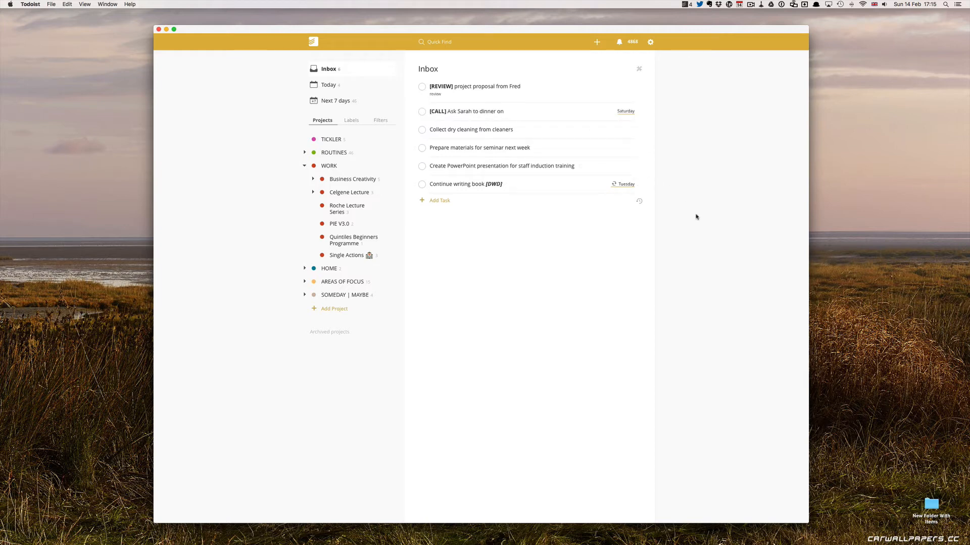
Step: Prefix the task "Collect dry cleaning from cleaners" with the bold tag !![ERRAND]!! and save it
{"action": "left_click", "coordinate": [431, 130]}
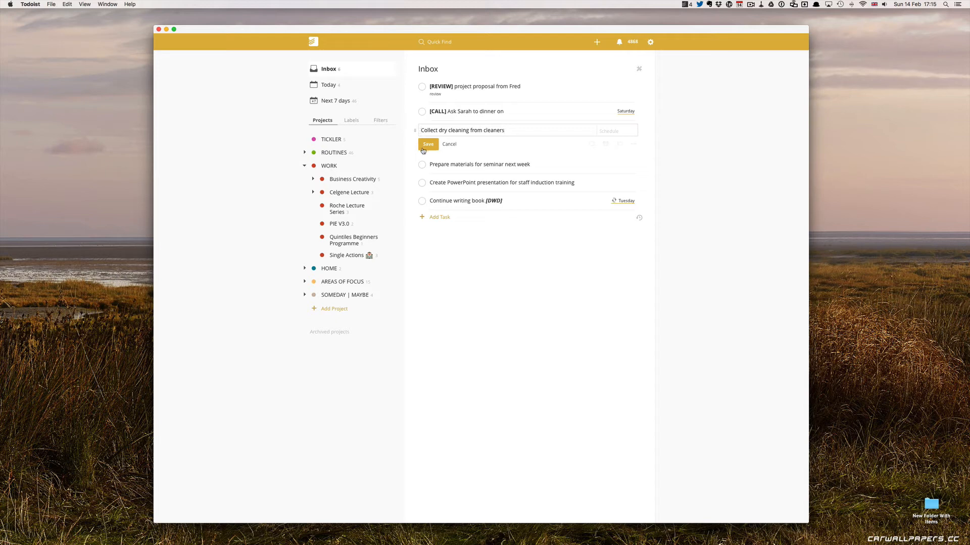
{"action": "type", "text": "!![ERRAND]!!"}
{"action": "left_click", "coordinate": [433, 146]}
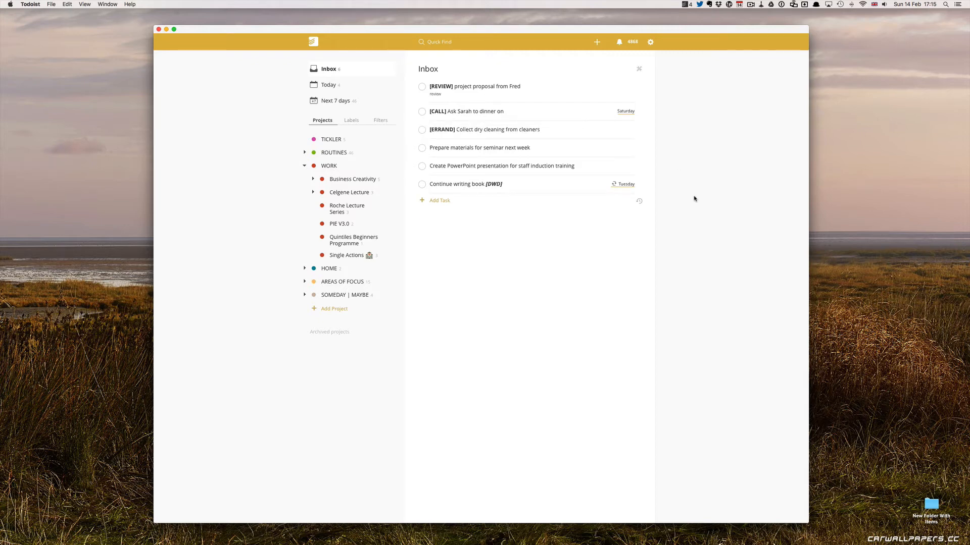
Step: Prefix the task "Prepare materials for seminar next week" with the bold tag !![PREPARATION]!! and save it
{"action": "left_click", "coordinate": [430, 148]}
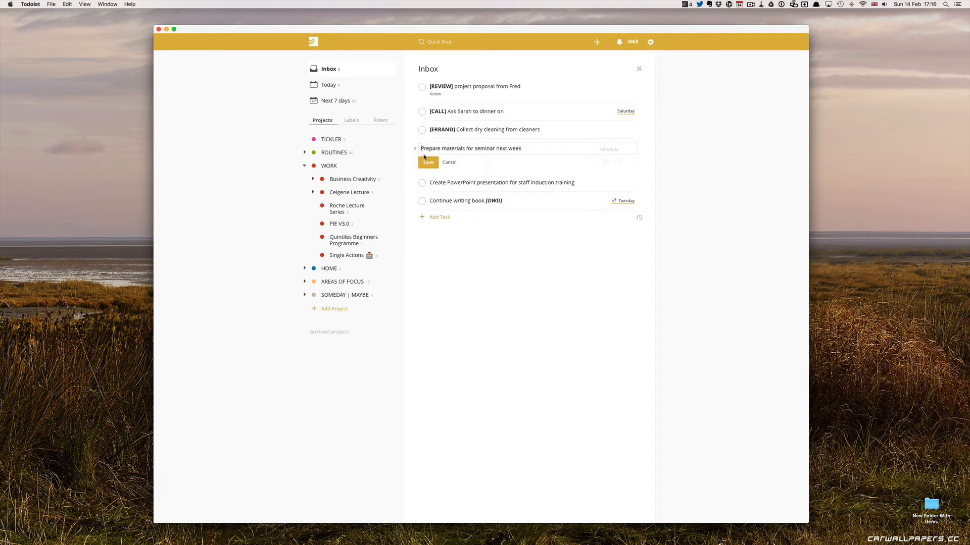
{"action": "left_click", "coordinate": [422, 149]}
{"action": "type", "text": "!!!"}
{"action": "type", "text": "[PREPARATIO"}
{"action": "type", "text": "N]"}
{"action": "type", "text": "!!"}
{"action": "left_click", "coordinate": [428, 161]}
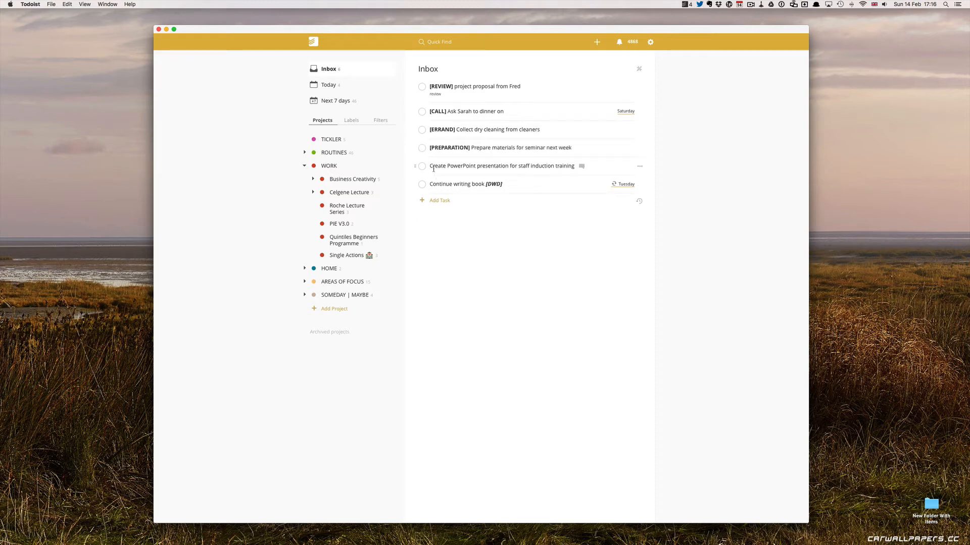
Step: Prefix the task "Create PowerPoint presentation for staff induction training" with the bold tag !![CREATE]!! and save it
{"action": "left_click", "coordinate": [430, 167]}
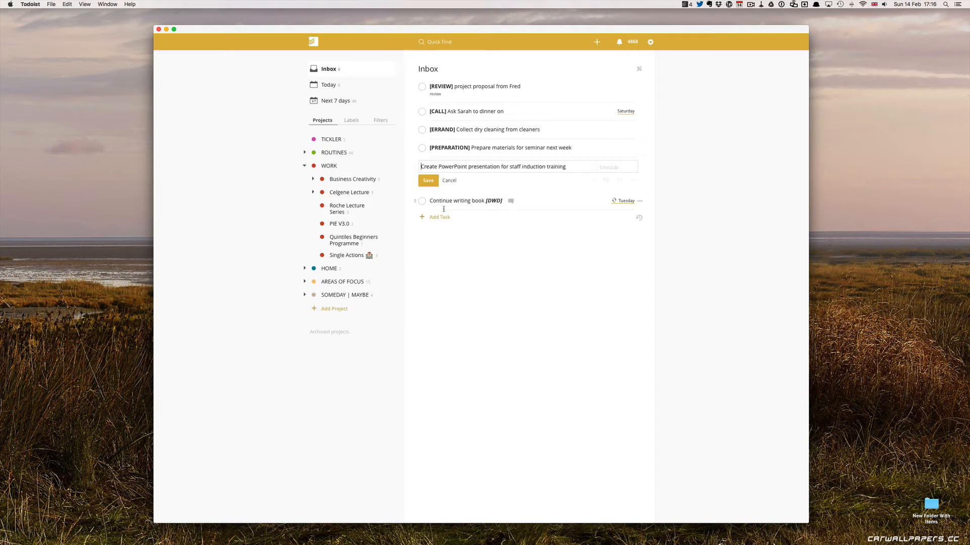
{"action": "type", "text": "!"}
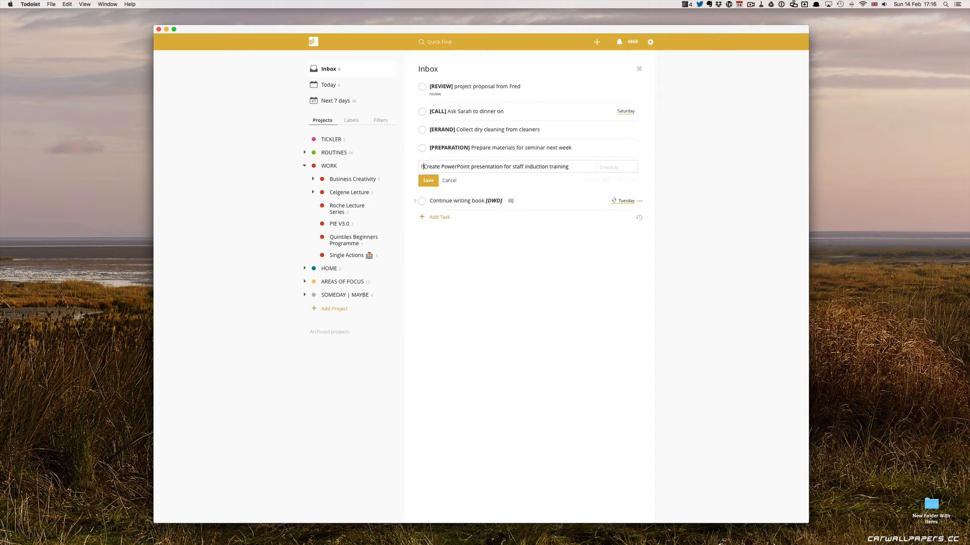
{"action": "type", "text": "!"}
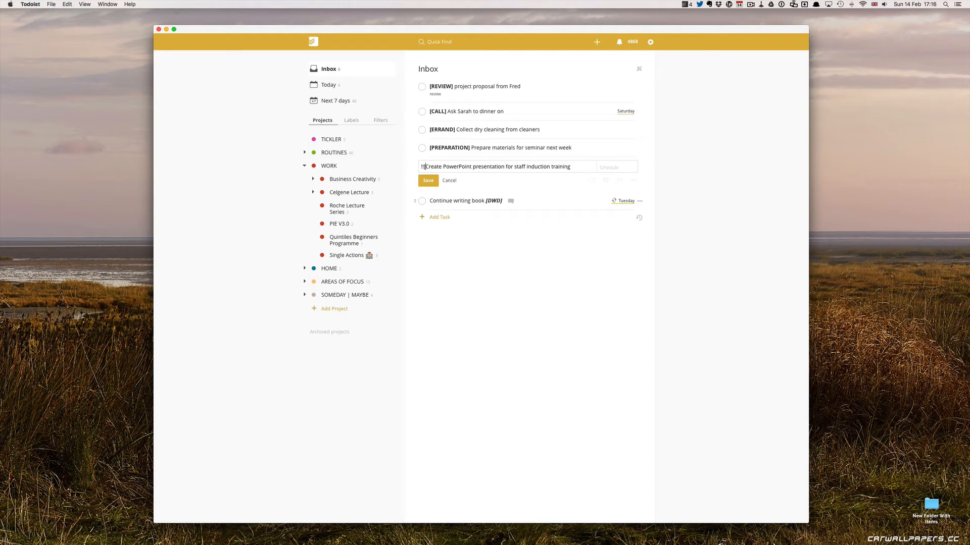
{"action": "type", "text": "CREATE"}
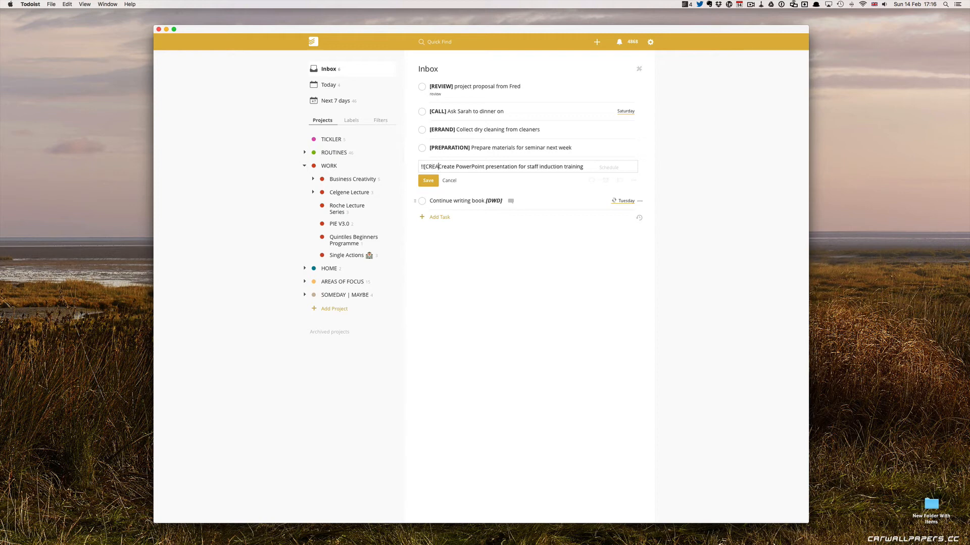
{"action": "type", "text": "]!!"}
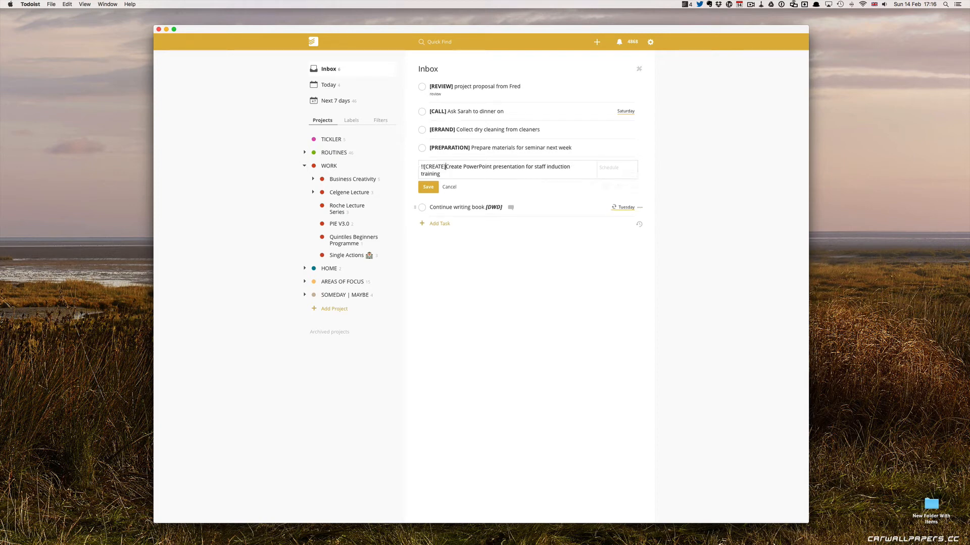
{"action": "left_click", "coordinate": [427, 187]}
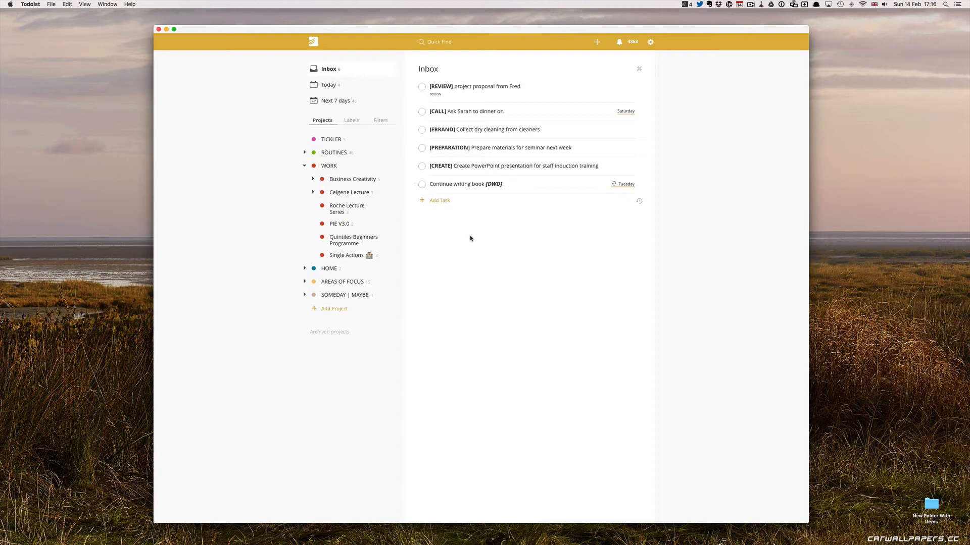
Step: Prefix the task "Continue writing book" with the bold tag !![WRITING]!! and save it
{"action": "left_click", "coordinate": [434, 184]}
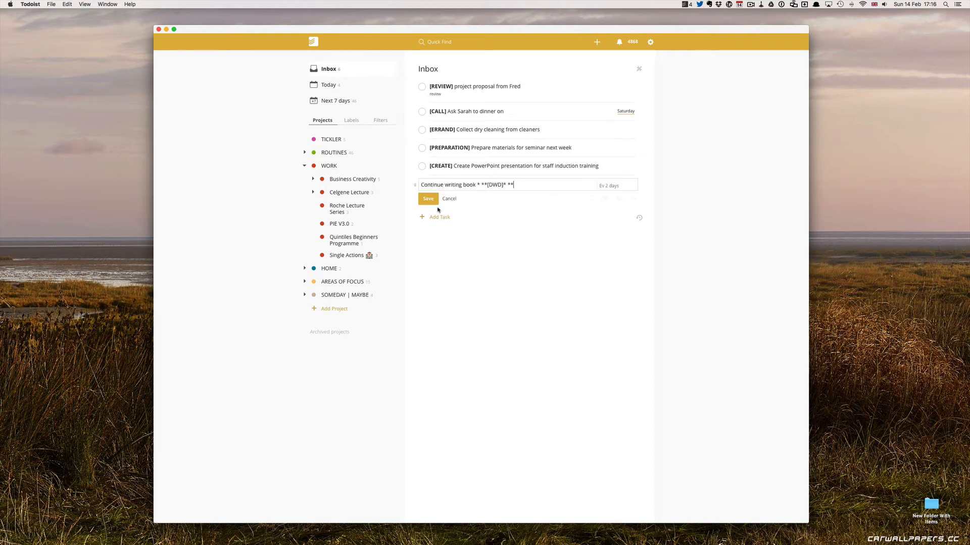
{"action": "left_click", "coordinate": [421, 186]}
{"action": "type", "text": "!![WRITING"}
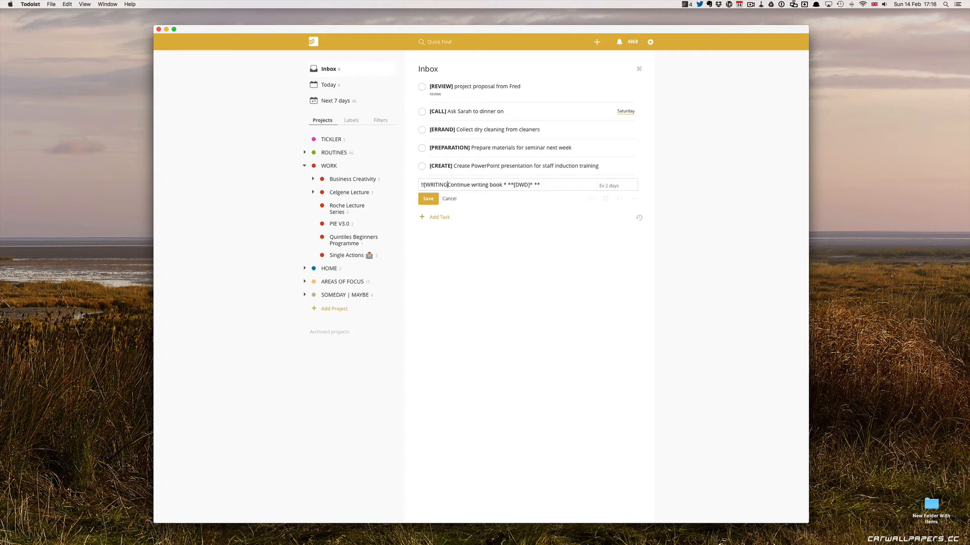
{"action": "type", "text": "]!!"}
{"action": "left_click", "coordinate": [429, 201]}
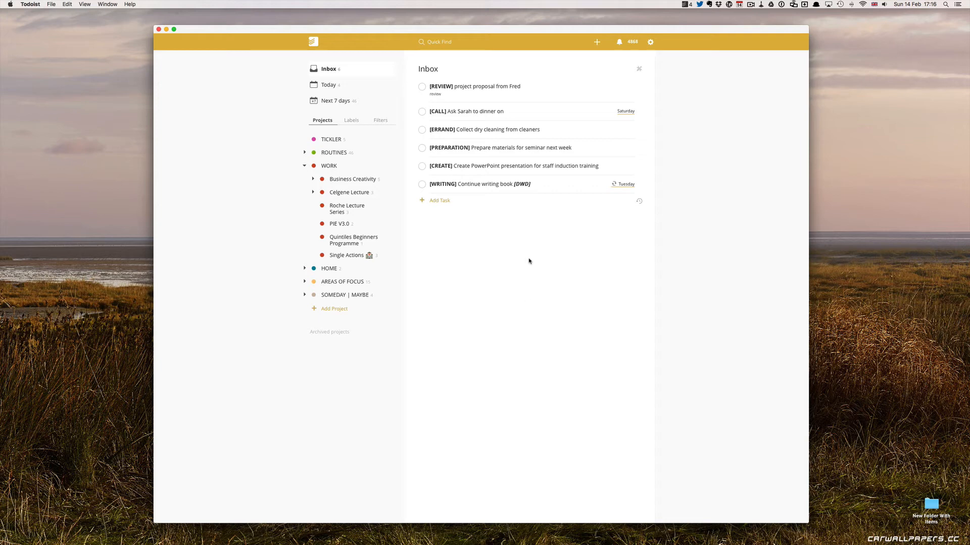
Step: Open the book-writing task to examine the bold-italic markup around its [DWD] tag, and save it unchanged
{"action": "left_click", "coordinate": [525, 184]}
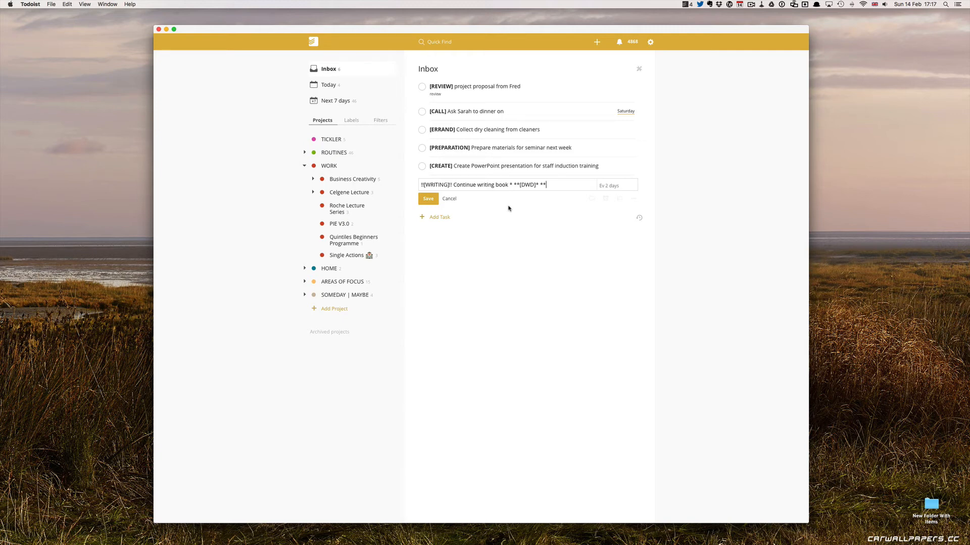
{"action": "left_click", "coordinate": [421, 200]}
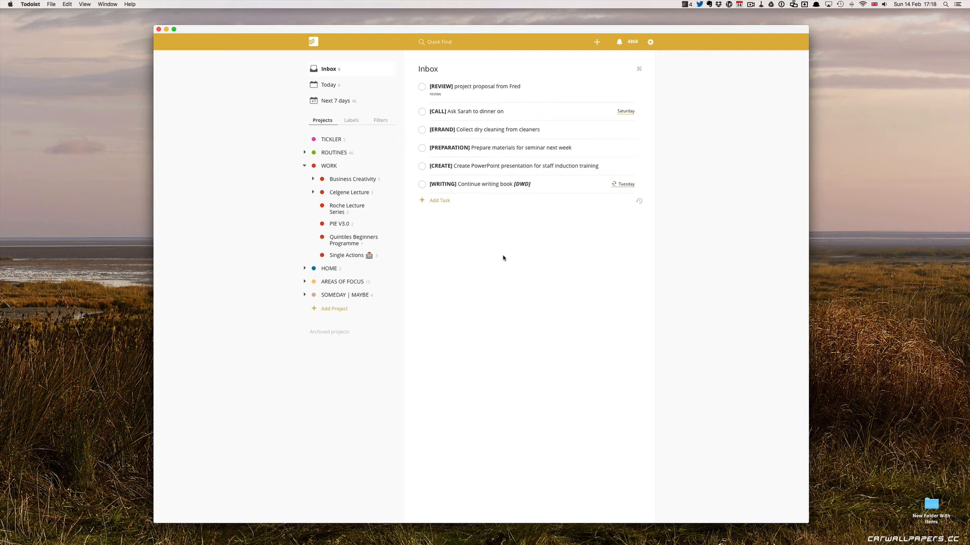
Step: Switch to Safari to examine the formatting options and emoji sections of the Text formatting support article, and return to Todoist
{"action": "key", "text": "ctrl+Up"}
{"action": "left_click", "coordinate": [379, 292]}
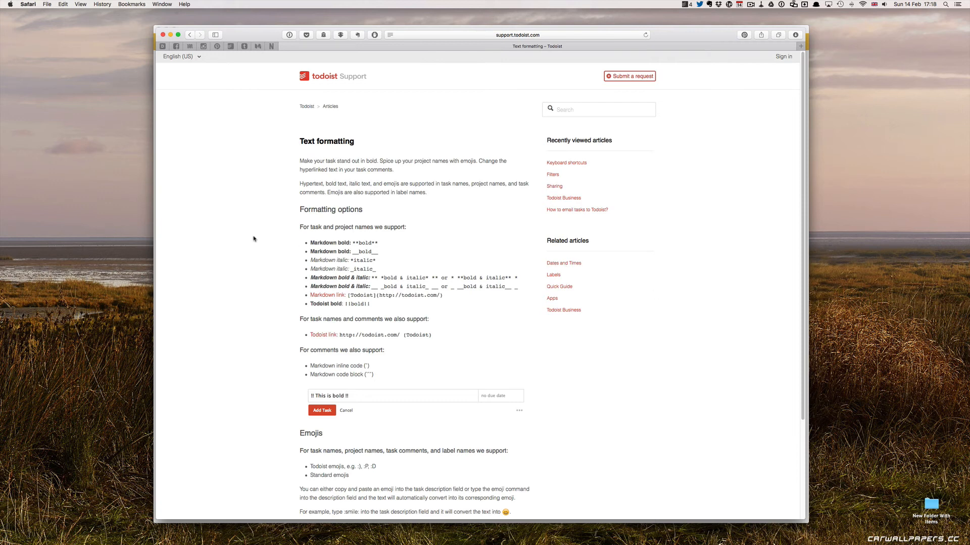
{"action": "scroll", "coordinate": [361, 201], "scroll_direction": "down", "scroll_amount": 1}
{"action": "scroll", "coordinate": [362, 201], "scroll_direction": "down", "scroll_amount": 3}
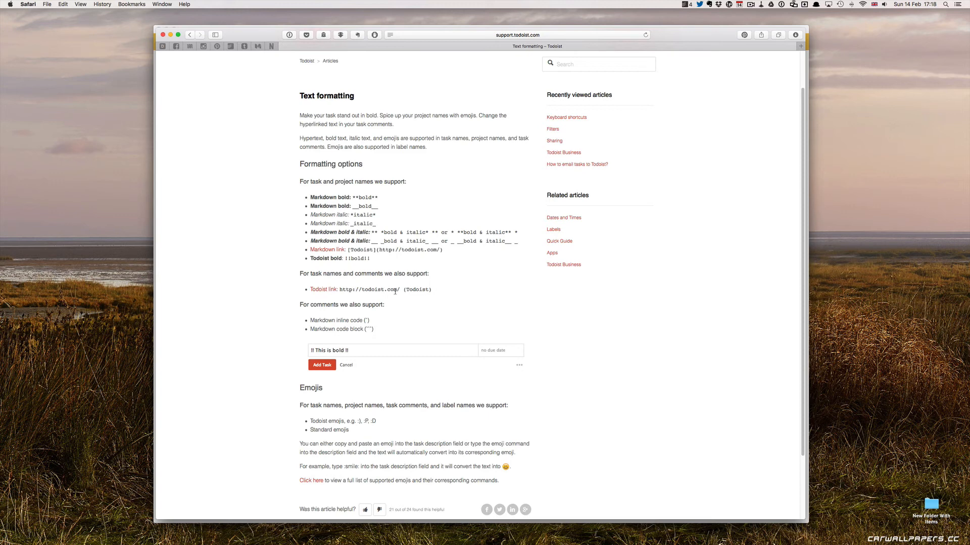
{"action": "scroll", "coordinate": [410, 313], "scroll_direction": "down", "scroll_amount": 3}
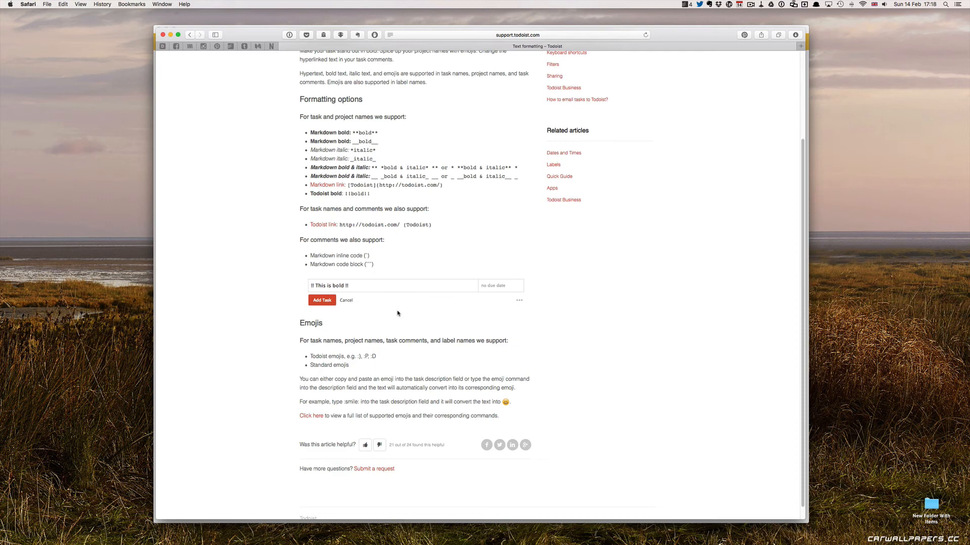
{"action": "scroll", "coordinate": [398, 313], "scroll_direction": "down", "scroll_amount": 1}
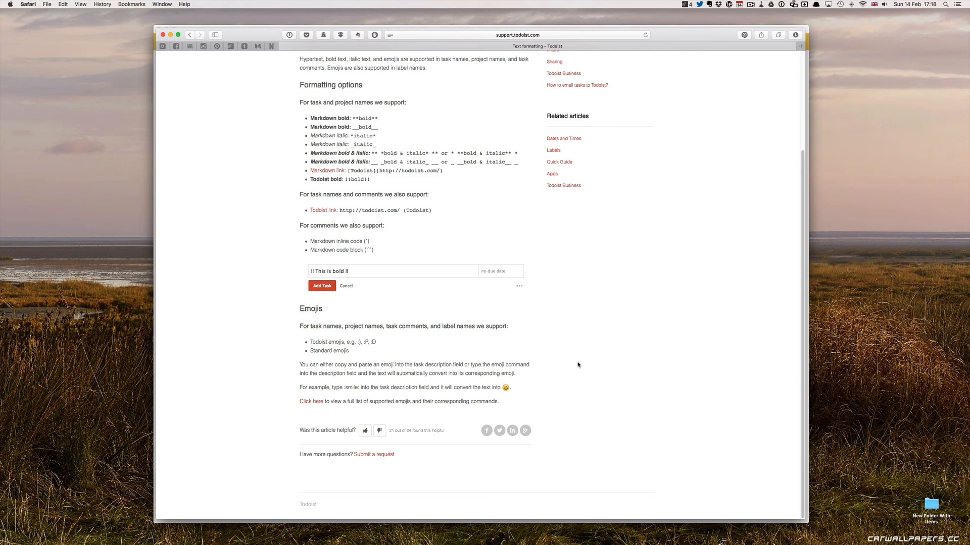
{"action": "scroll", "coordinate": [578, 365], "scroll_direction": "up", "scroll_amount": 8}
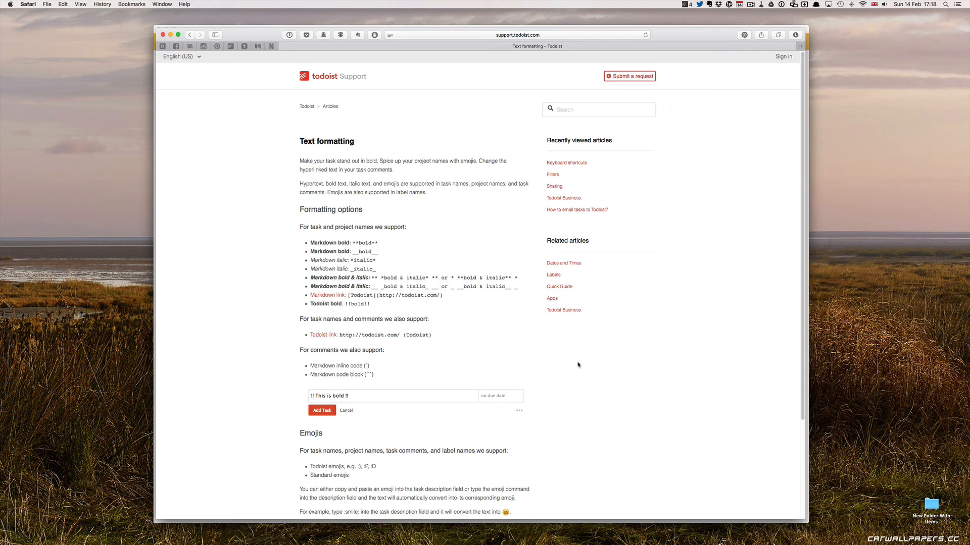
{"action": "key", "text": "ctrl+Up"}
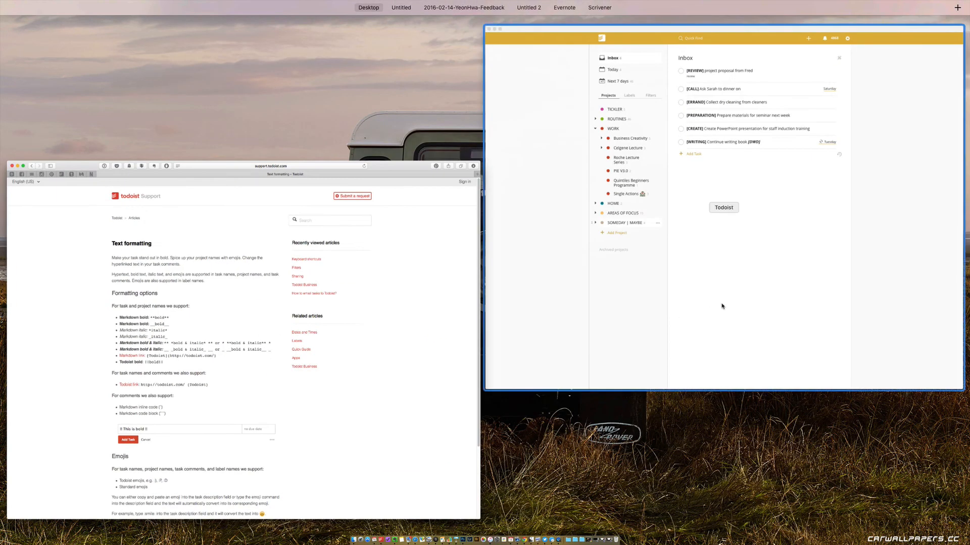
{"action": "left_click", "coordinate": [725, 305]}
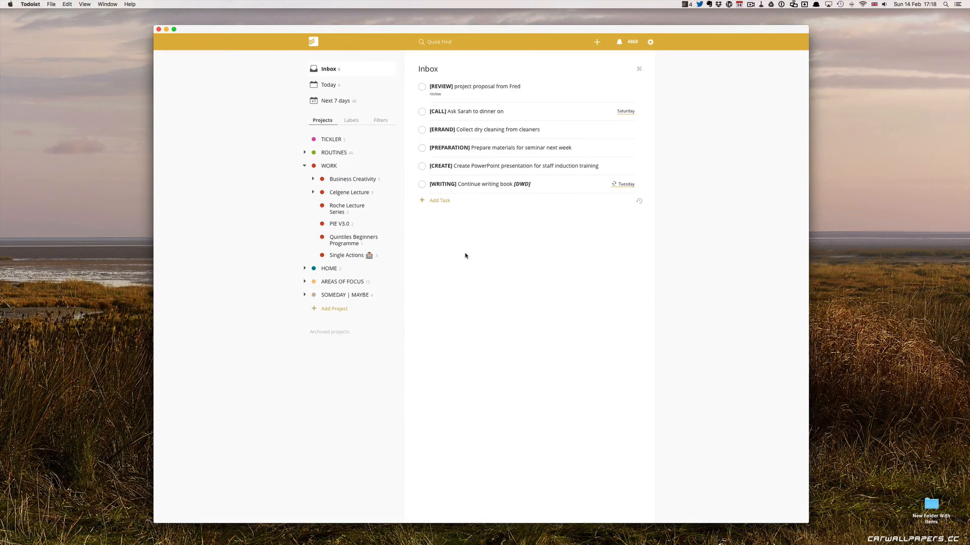